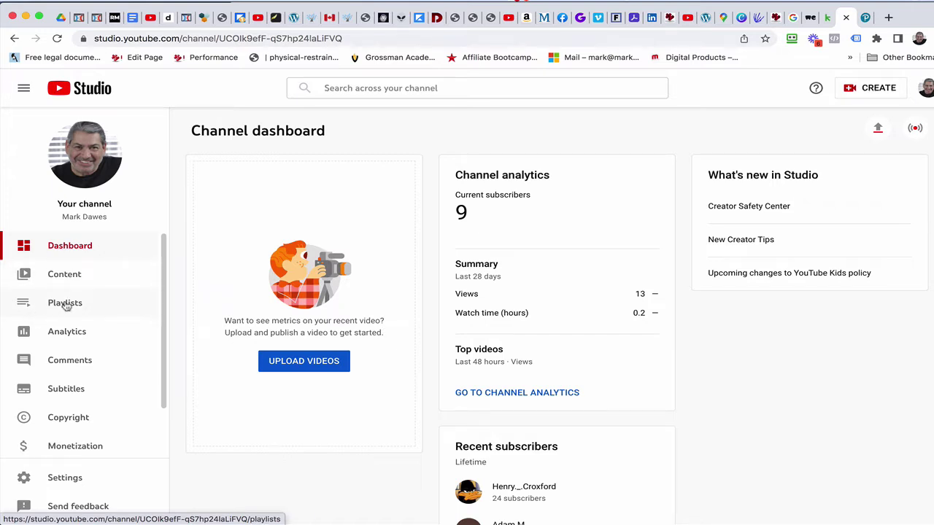
From Playlists, create a private playlist named 'Lone Working Video Training Course 2022'.
left_click(65, 302)
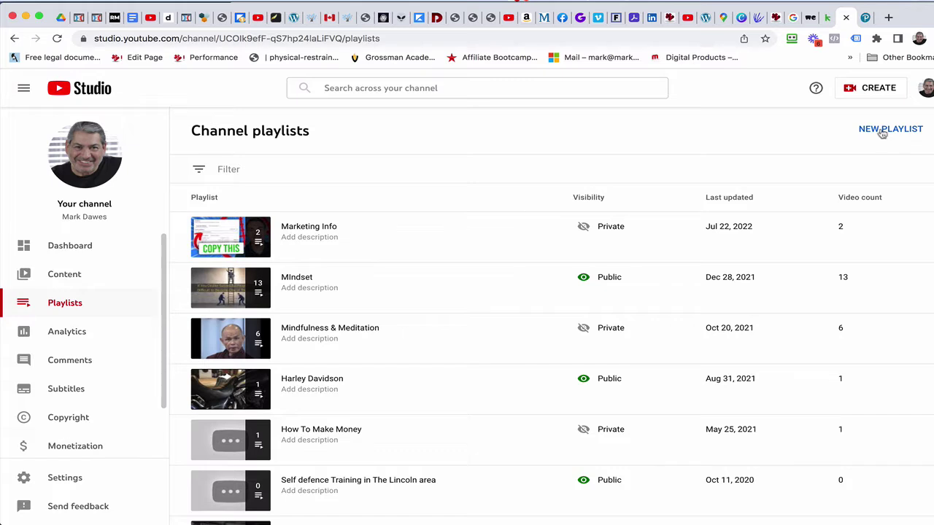
left_click(883, 134)
left_click(768, 158)
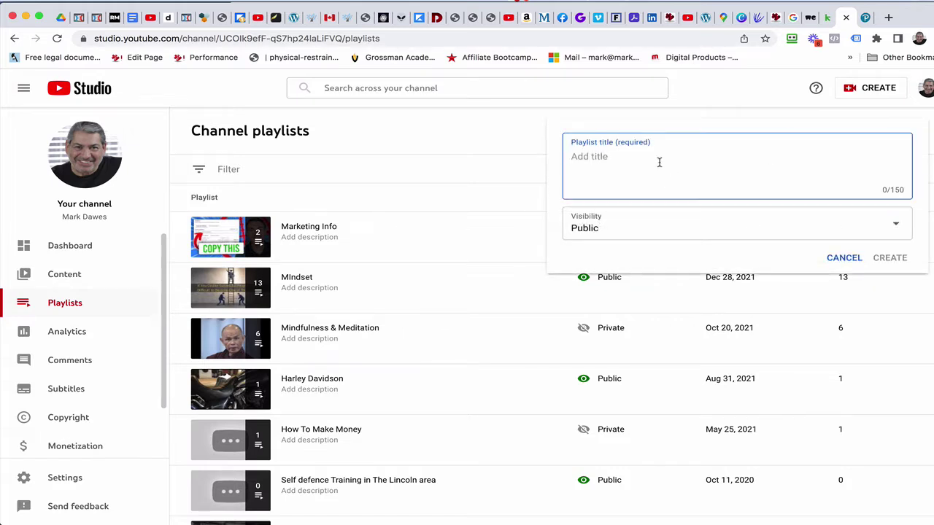
type("Lon")
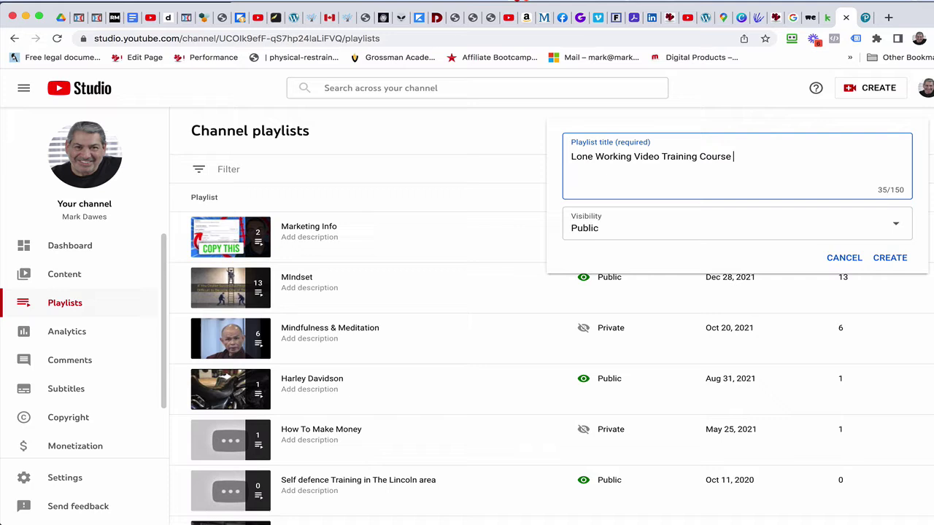
type("2022")
left_click(660, 235)
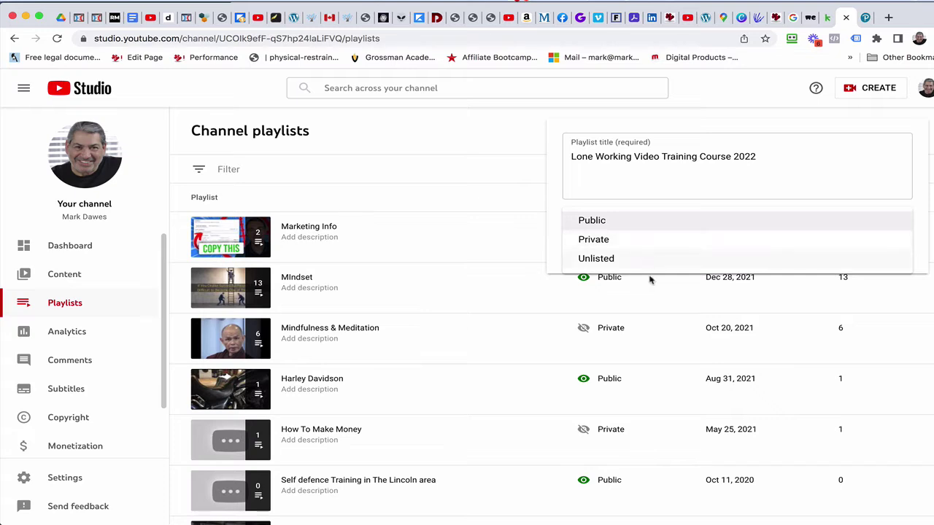
left_click(658, 240)
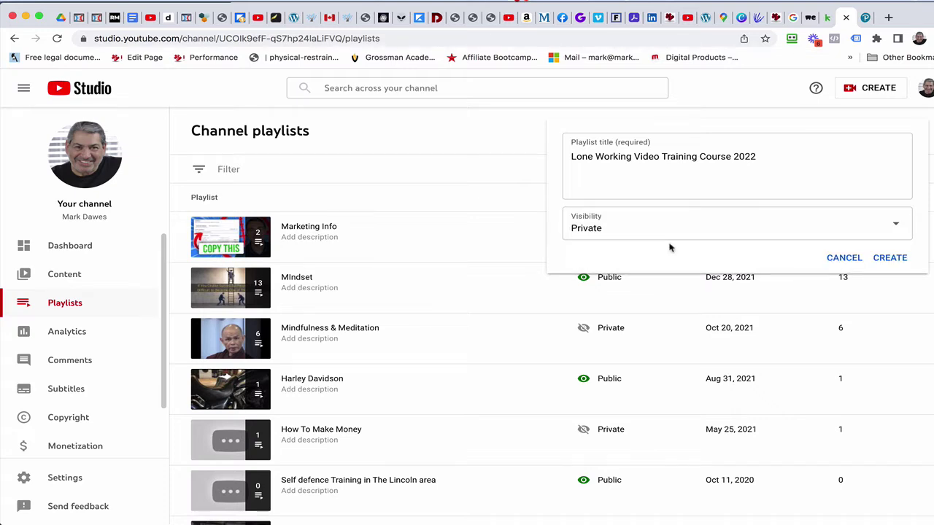
left_click(888, 258)
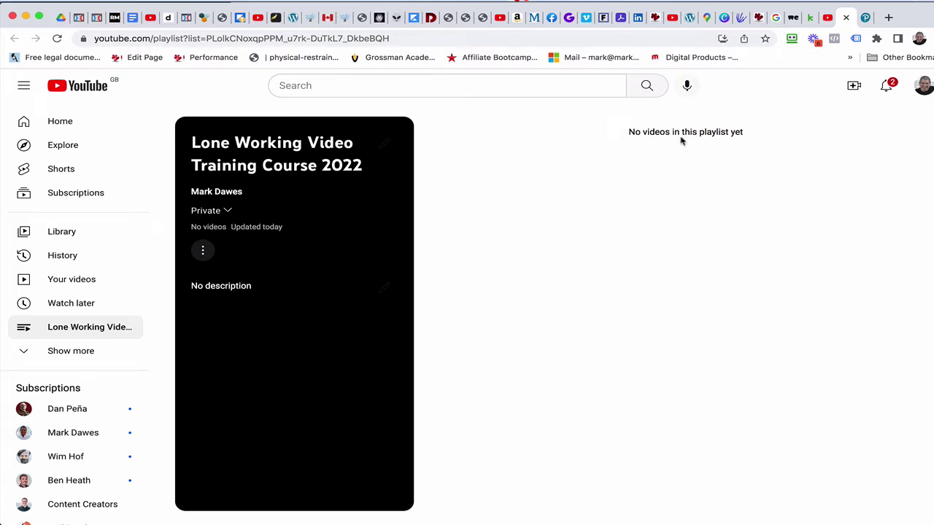
Open the YouTube Studio video upload window from the Create menu.
left_click(853, 85)
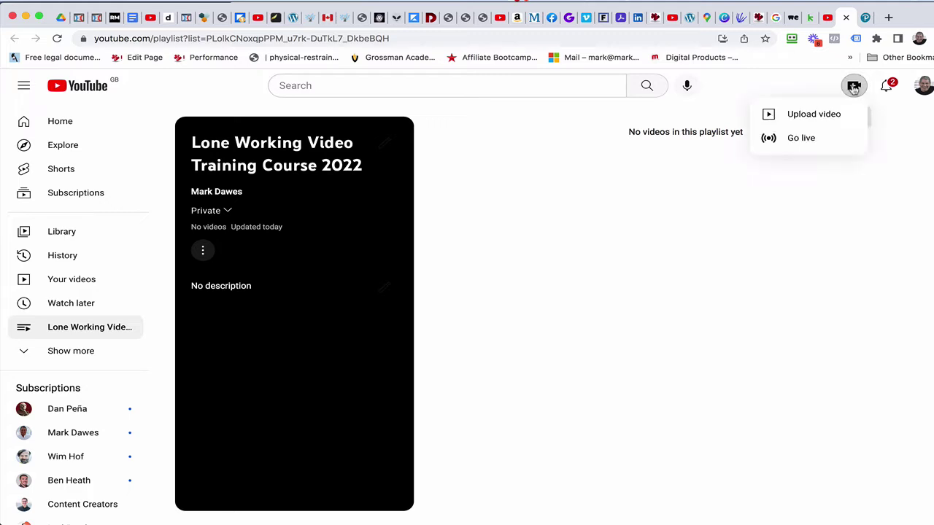
left_click(809, 117)
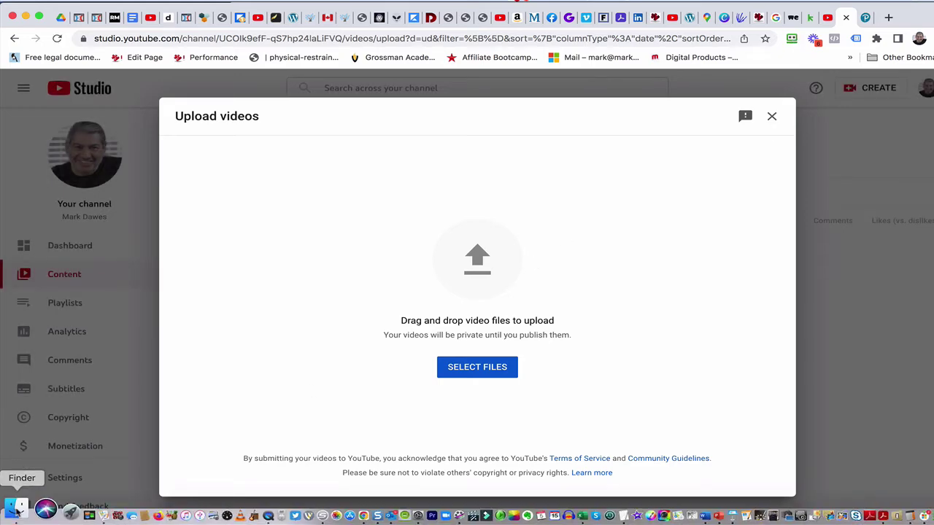
Drag the Part 1–6 videos from the Lone Working Videos 2022 folder into the upload window.
left_click(21, 502)
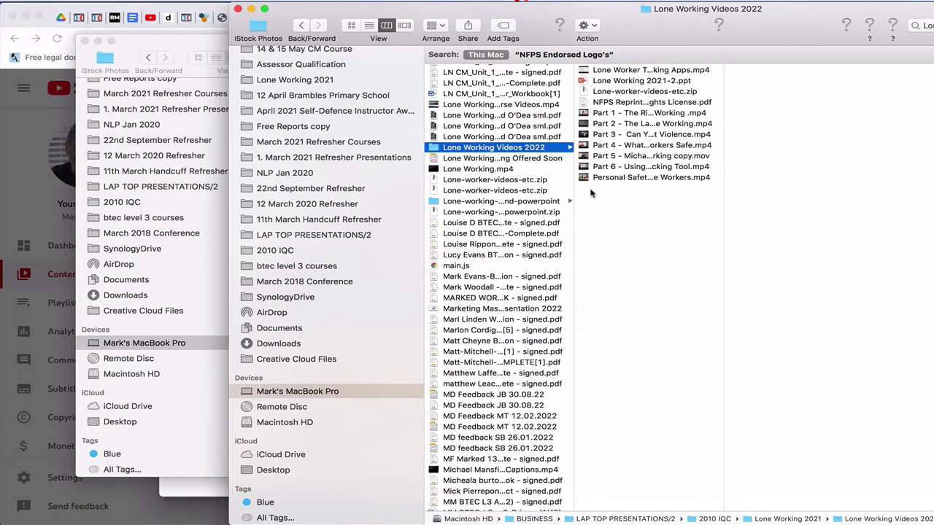
left_click(611, 168)
left_click(615, 114, "shift")
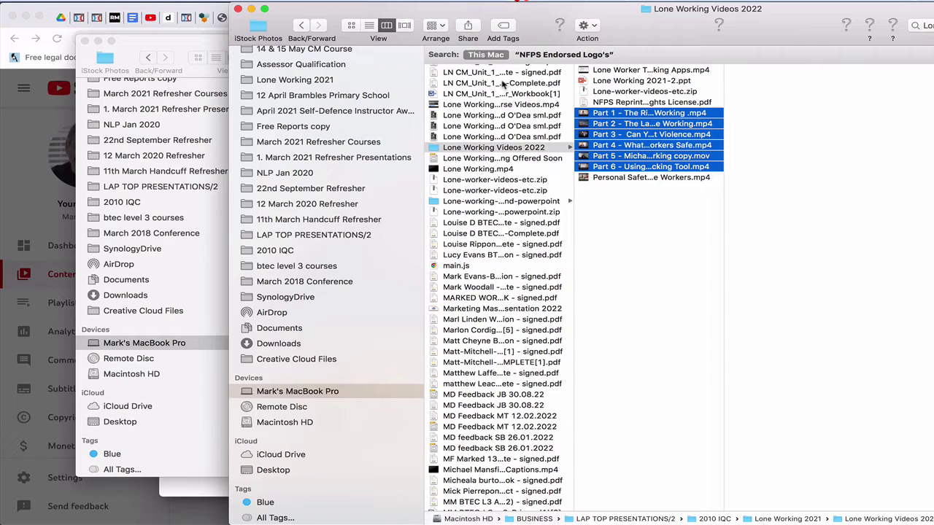
left_click(85, 41)
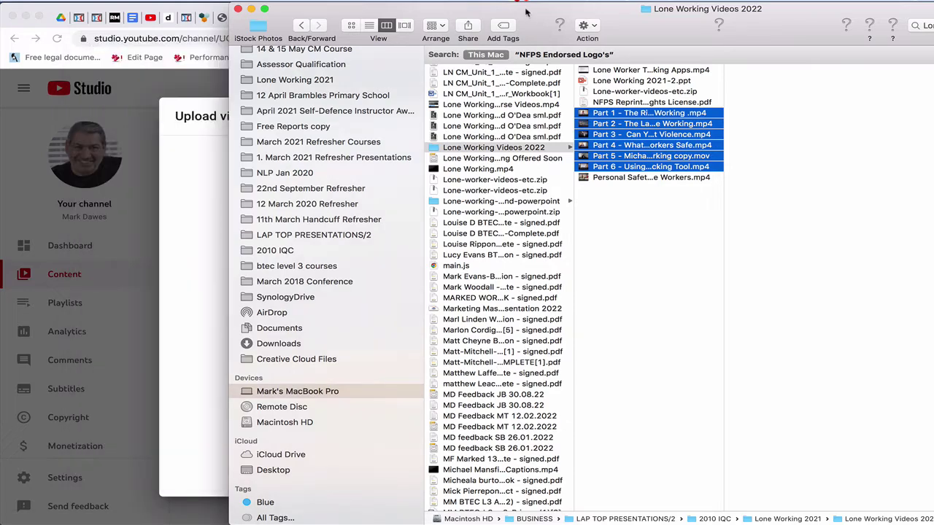
left_click_drag(527, 12, 855, 93)
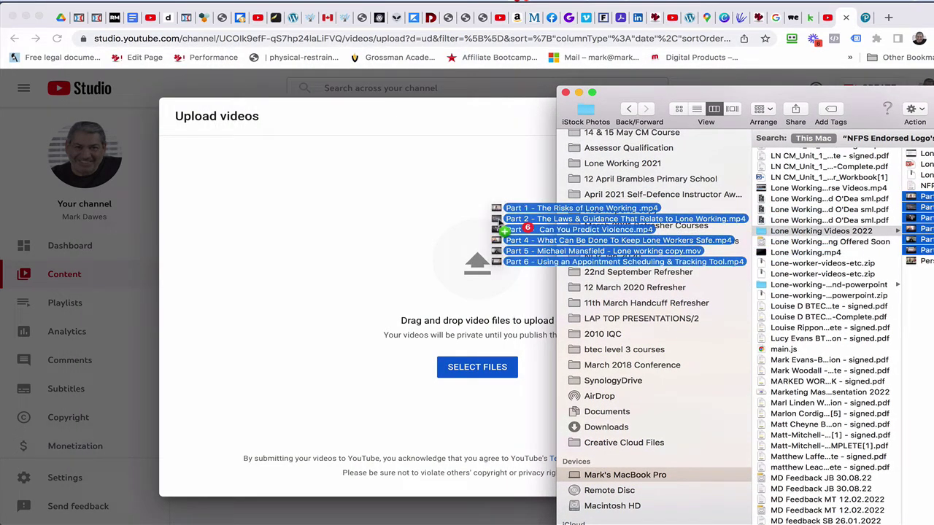
left_click_drag(918, 208, 488, 236)
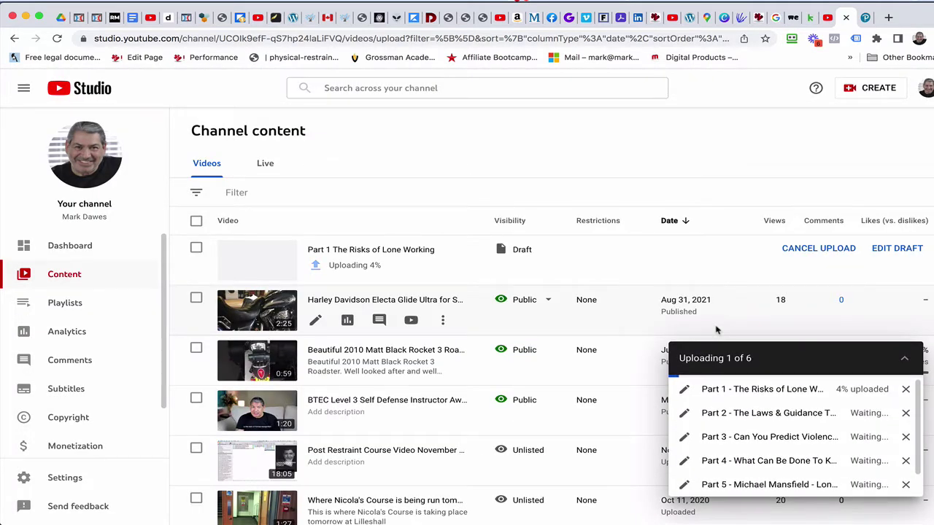
Scroll the Content list to confirm all six Lone Working parts are listed as drafts.
left_click(494, 4)
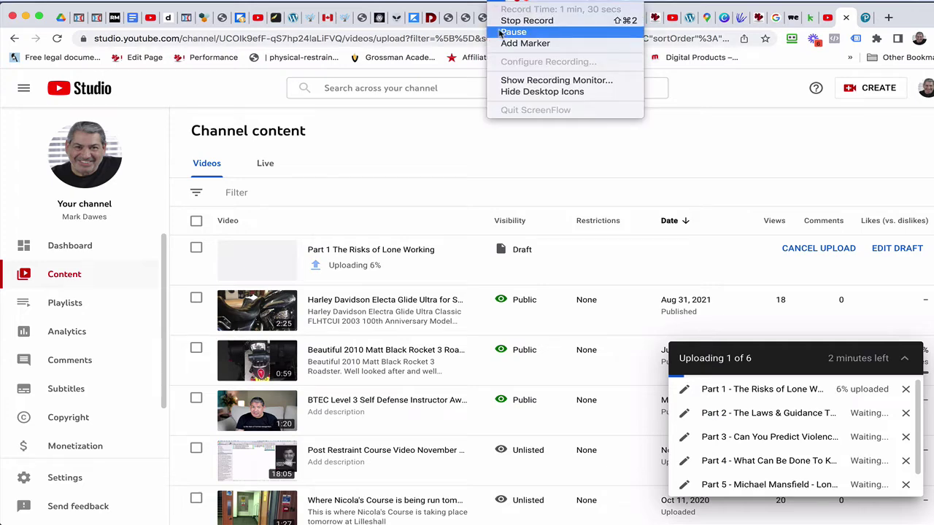
left_click(511, 31)
scroll(664, 297, "down", 3)
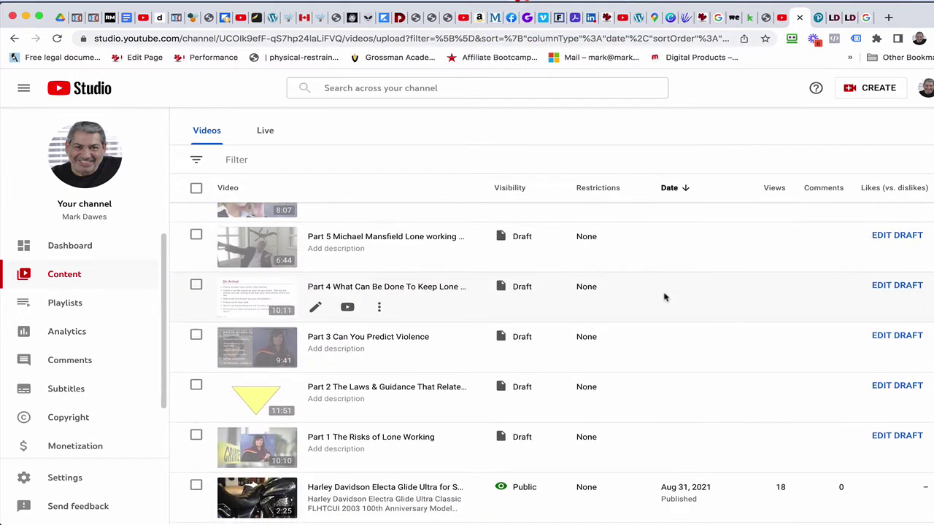
scroll(664, 297, "up", 2)
scroll(412, 412, "up", 1)
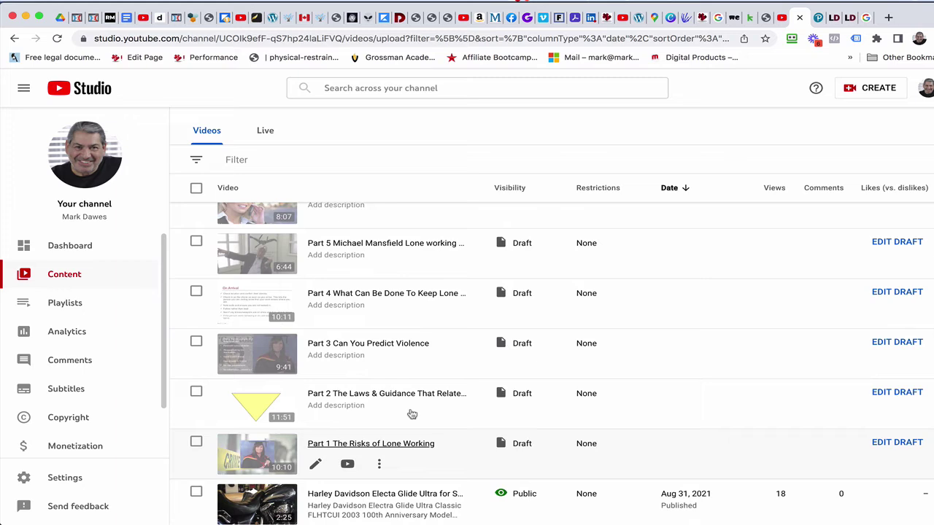
scroll(407, 285, "up", 2)
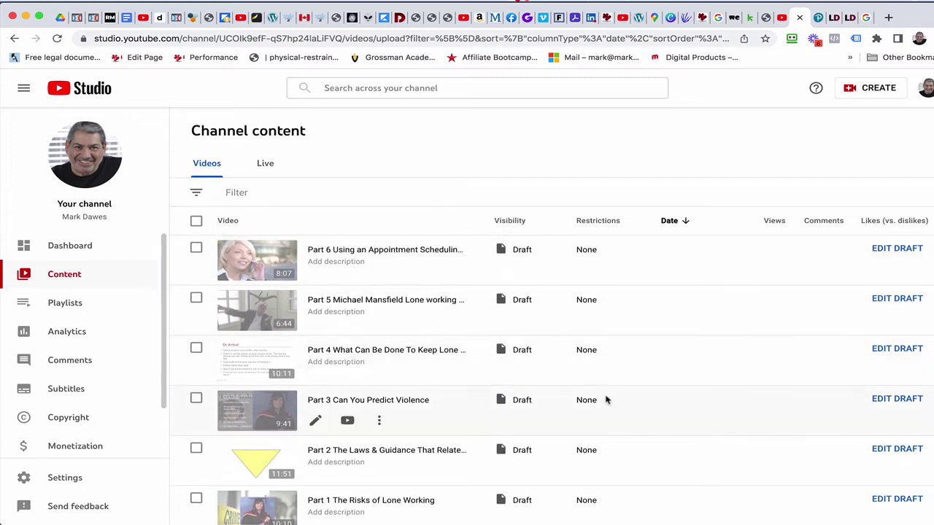
scroll(496, 351, "down", 1)
scroll(496, 350, "up", 1)
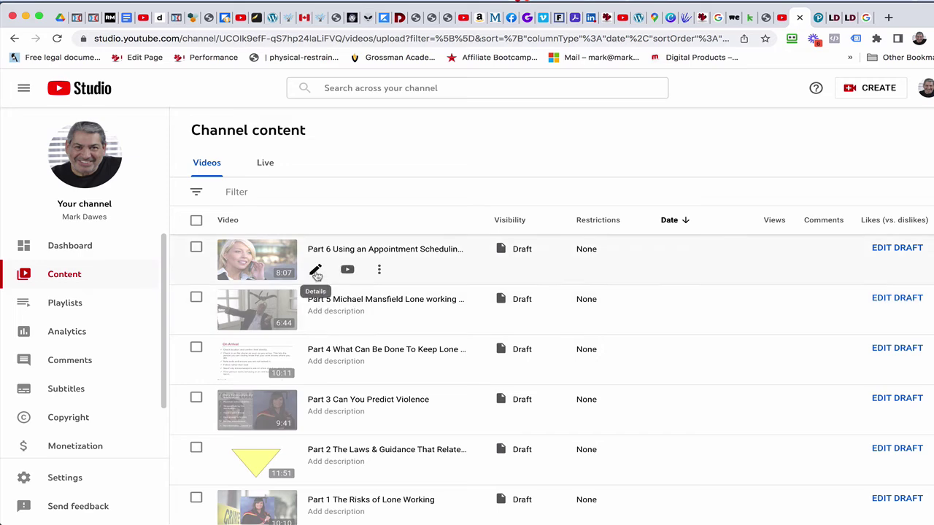
Add Part 6 to the Lone Working Video Training Course 2022 playlist in its details.
left_click(316, 271)
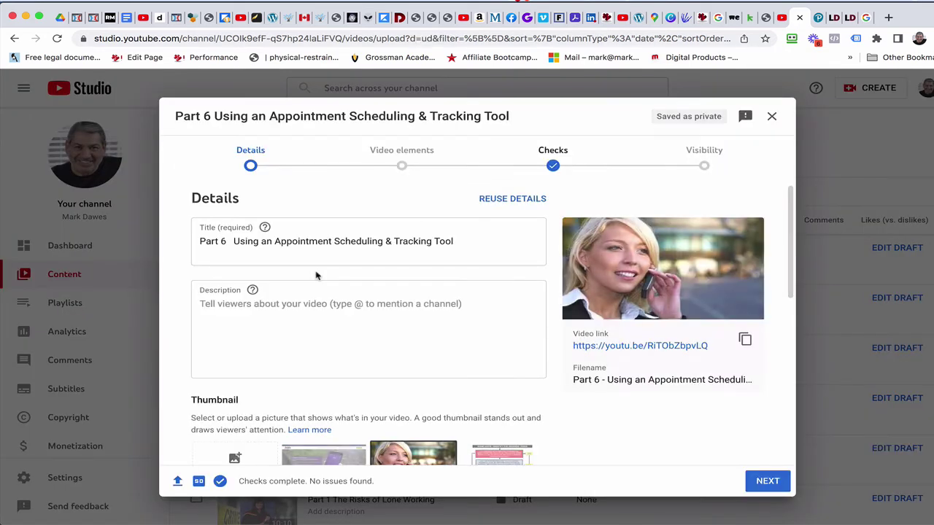
scroll(324, 261, "down", 1)
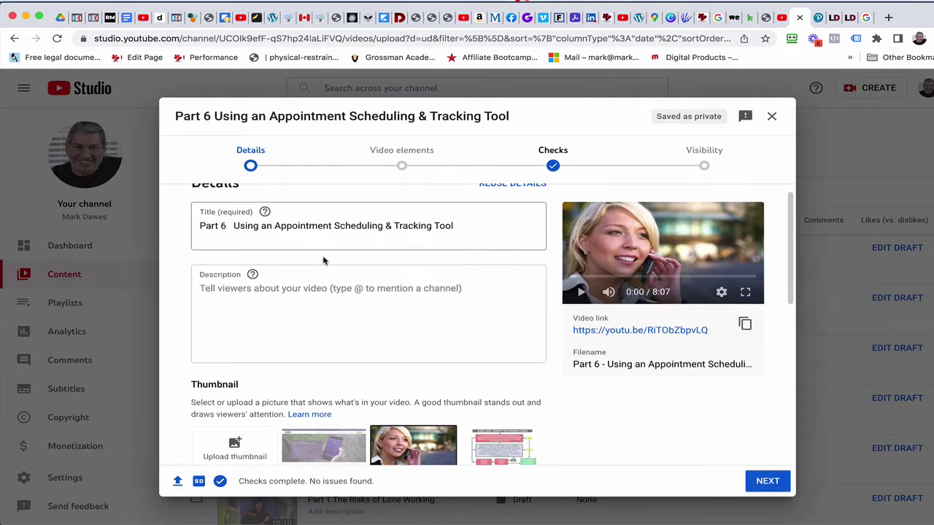
scroll(323, 259, "down", 1)
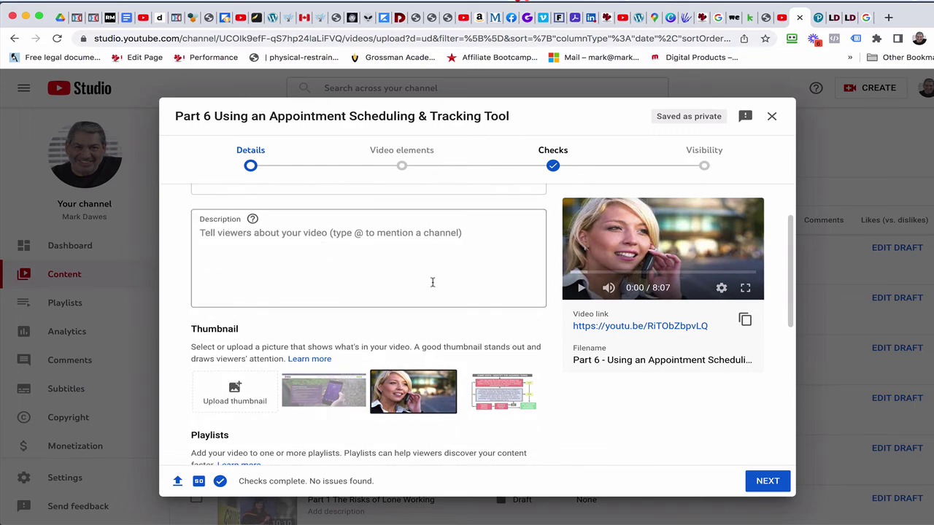
scroll(431, 280, "down", 3)
scroll(431, 284, "down", 2)
scroll(432, 285, "down", 1)
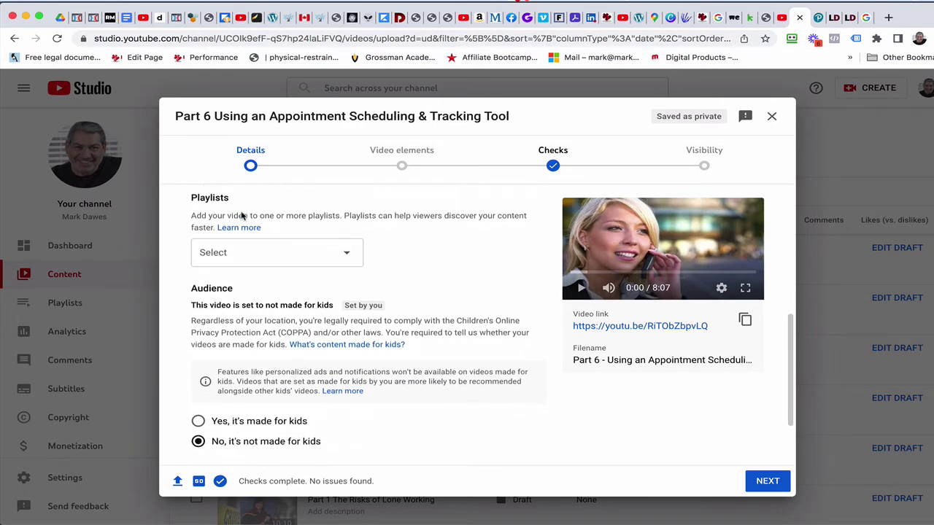
left_click(347, 255)
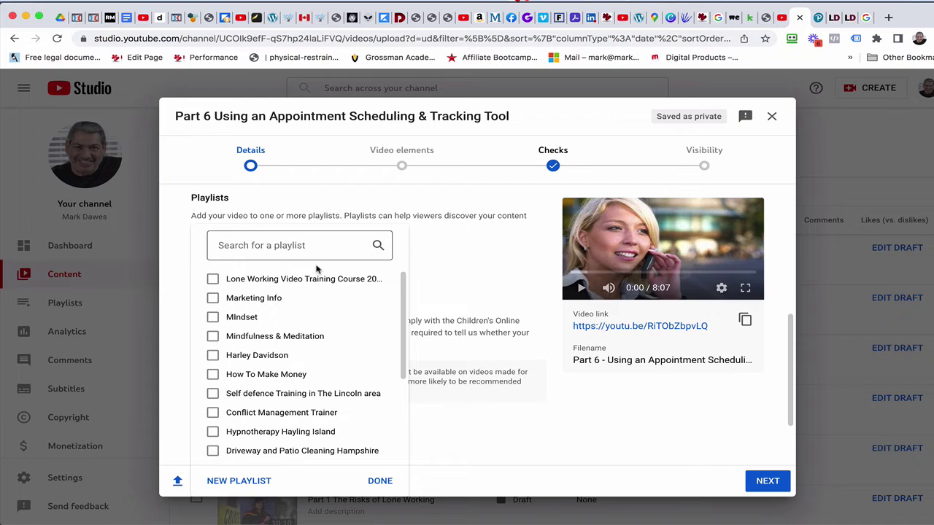
left_click(213, 280)
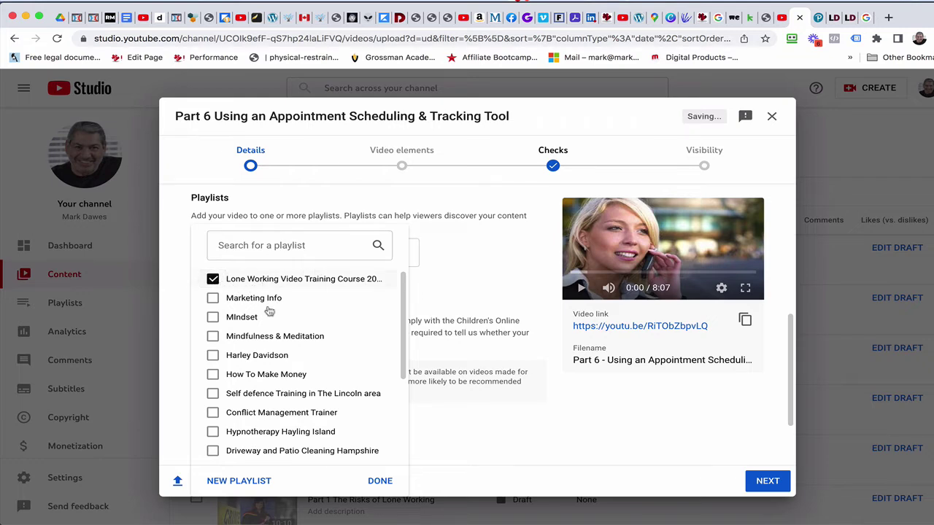
left_click(380, 482)
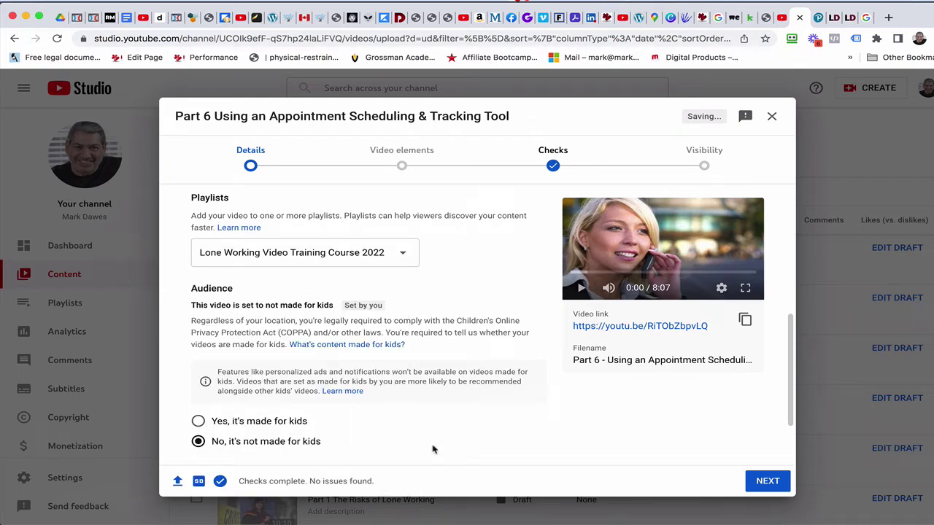
Save Part 6 with Unlisted visibility and dismiss the published confirmation.
scroll(432, 449, "down", 2)
left_click(766, 485)
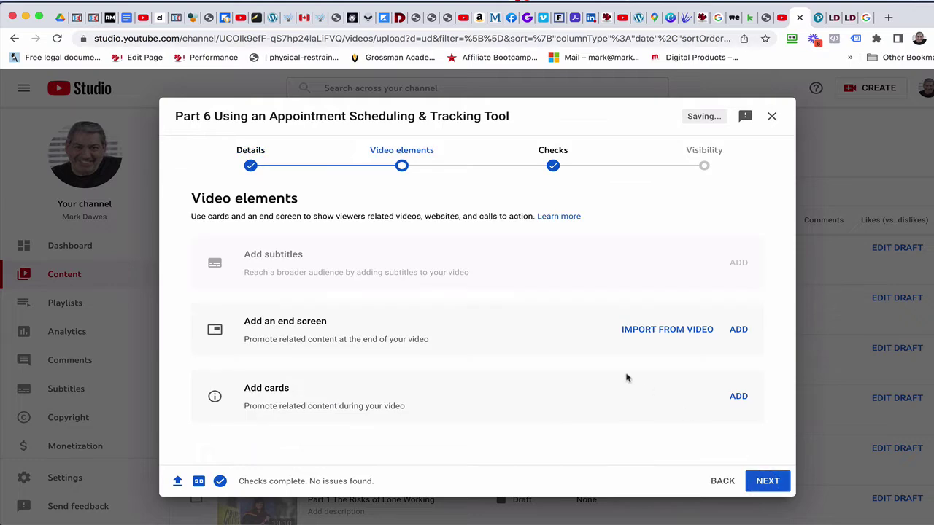
left_click(765, 484)
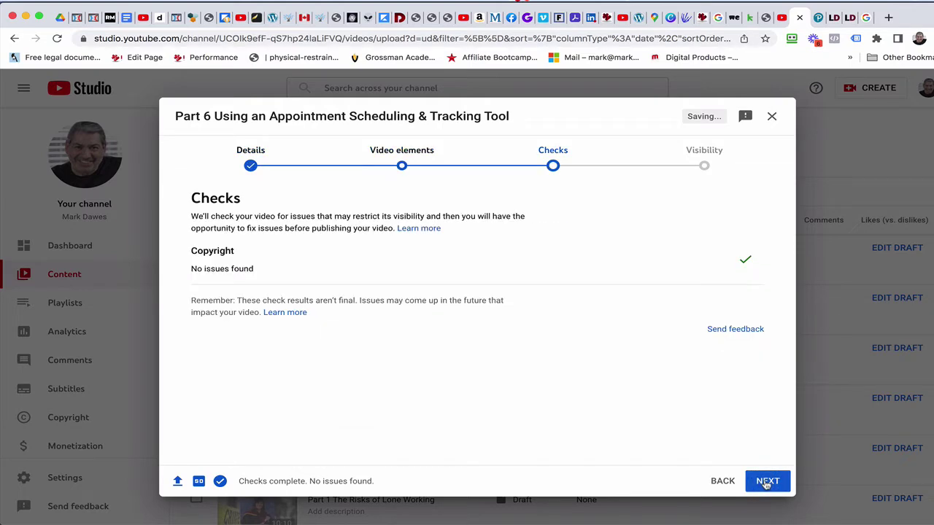
left_click(767, 482)
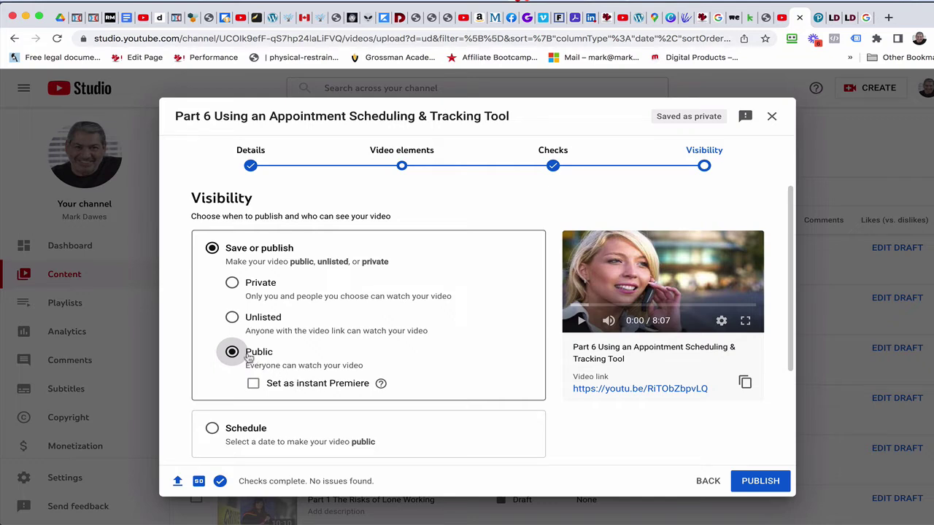
left_click(232, 317)
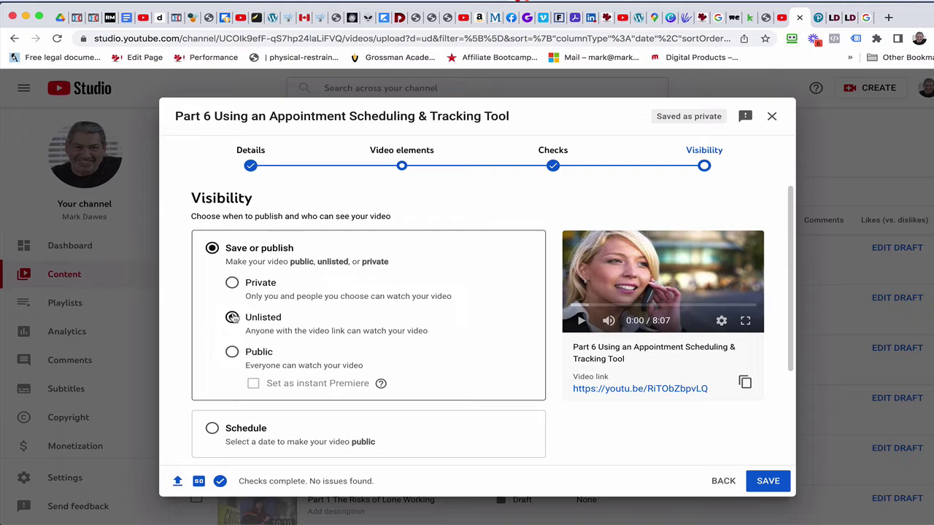
left_click(768, 482)
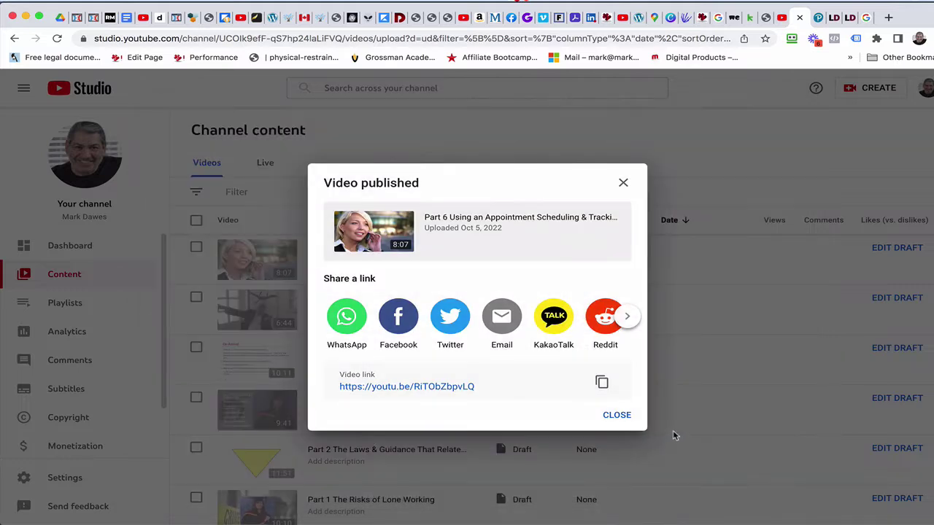
left_click(617, 414)
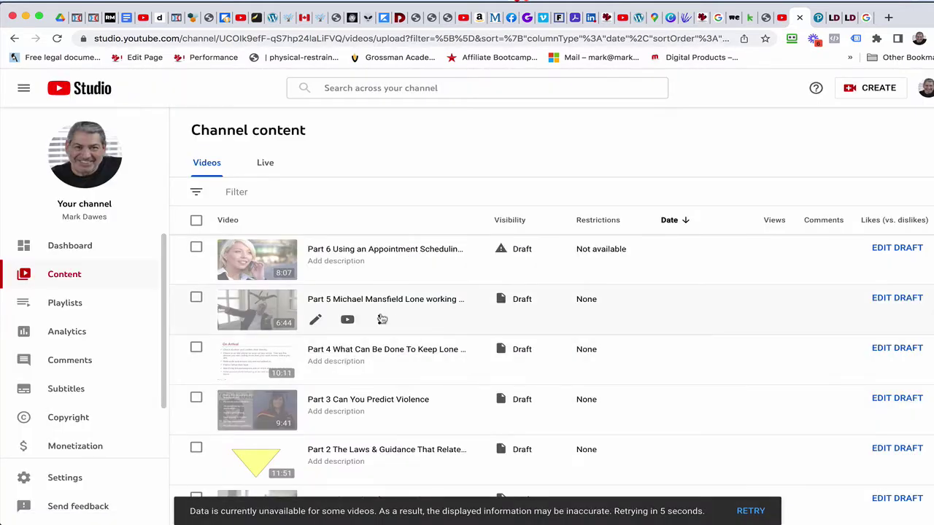
Add Part 5 to the Lone Working Video Training Course 2022 playlist in its details.
left_click(315, 320)
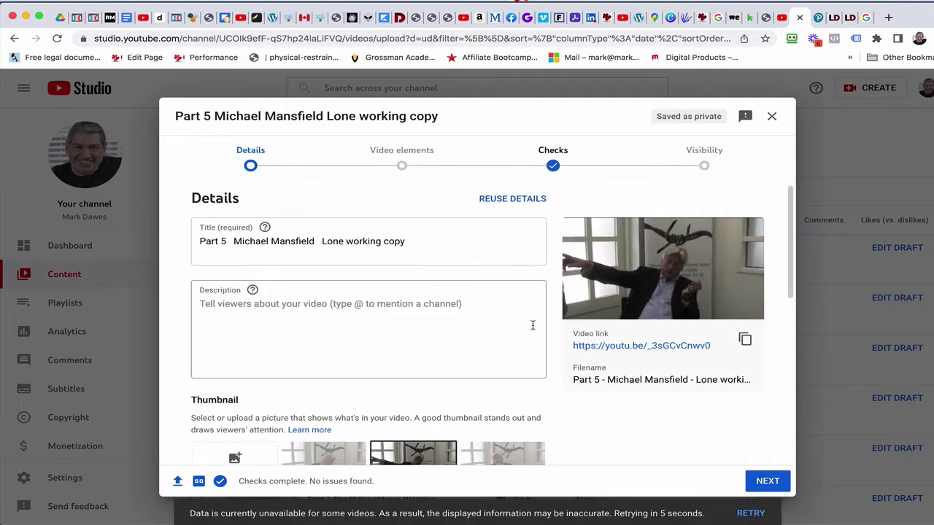
scroll(532, 326, "down", 2)
scroll(532, 325, "down", 3)
scroll(532, 326, "down", 3)
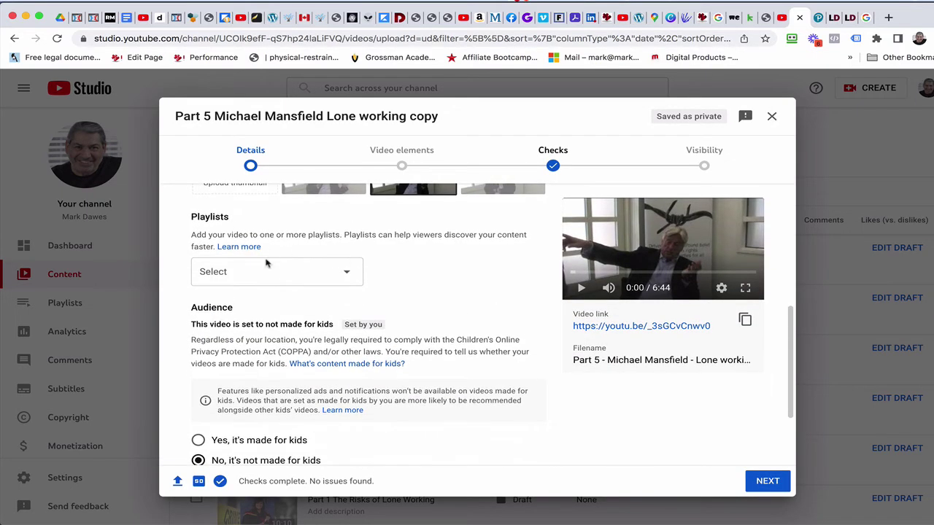
left_click(340, 271)
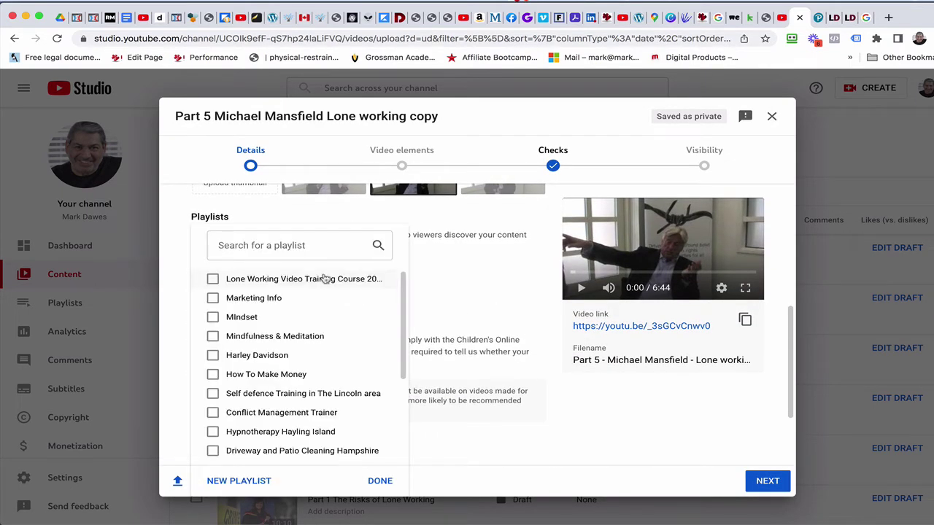
left_click(212, 279)
left_click(663, 436)
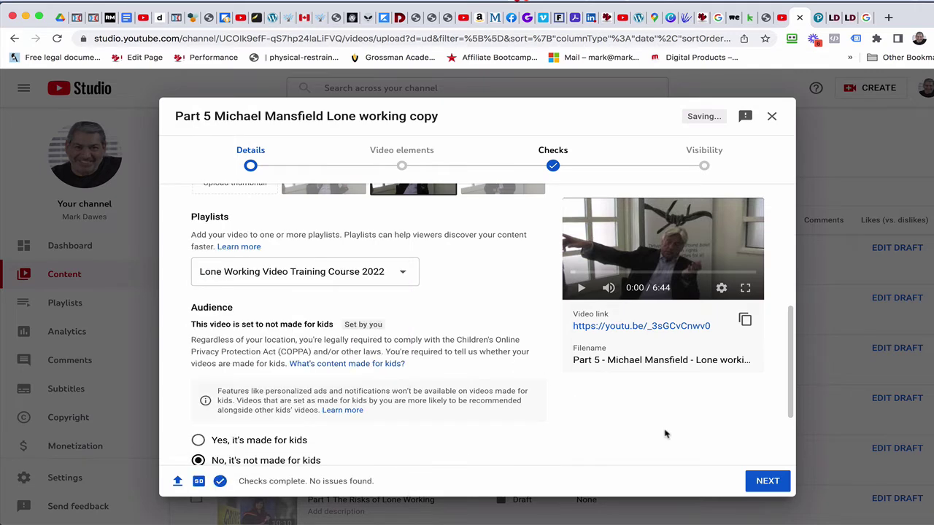
Save Part 5 with Unlisted visibility and close the confirmation.
left_click(767, 481)
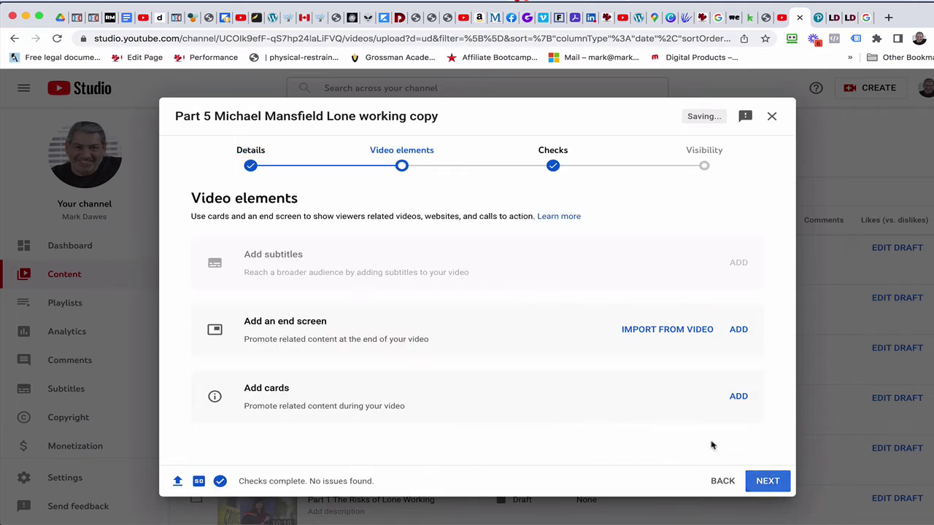
left_click(767, 481)
left_click(769, 481)
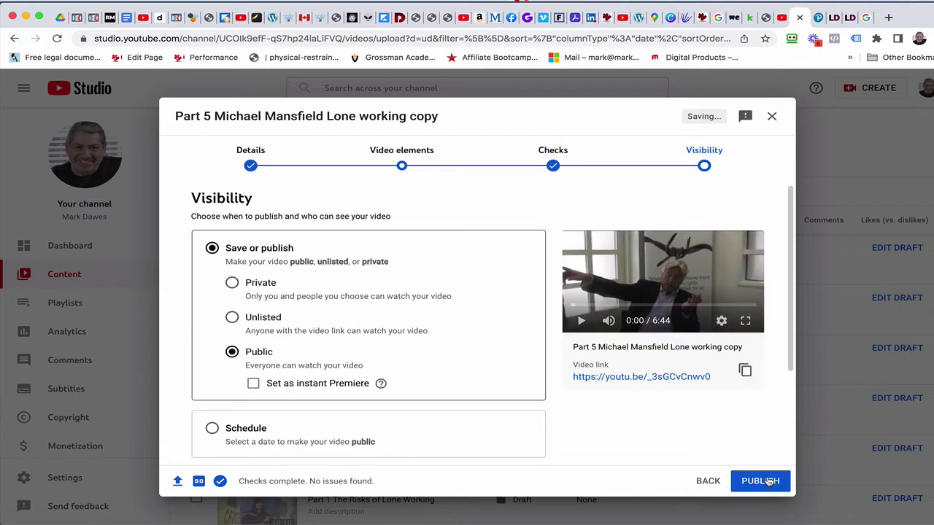
left_click(232, 317)
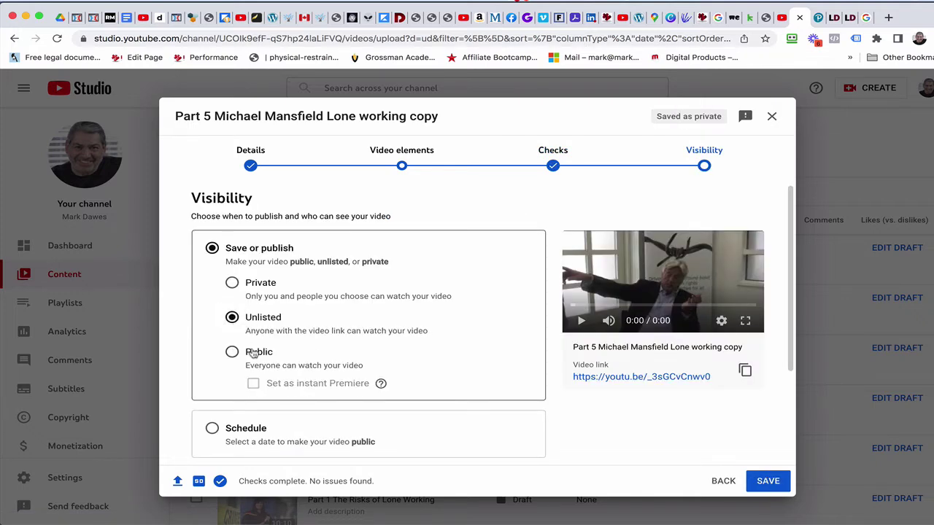
left_click(770, 484)
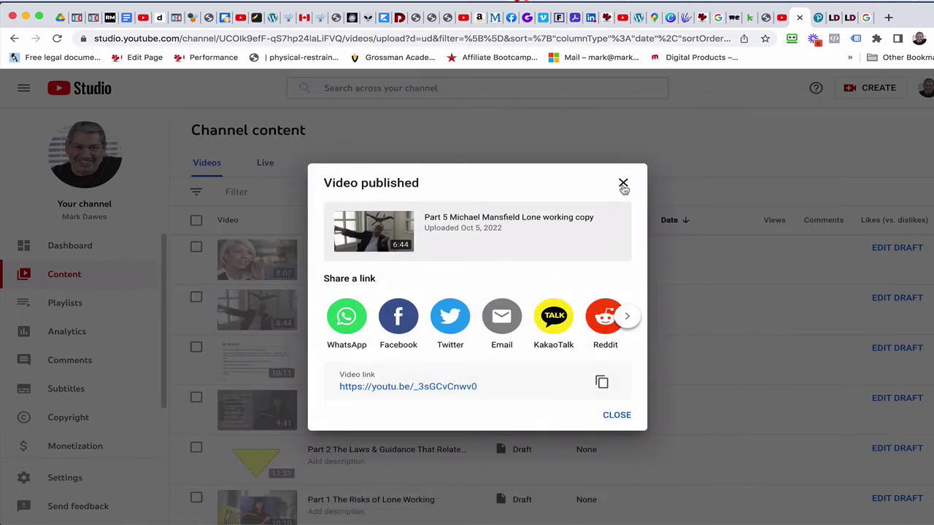
left_click(622, 182)
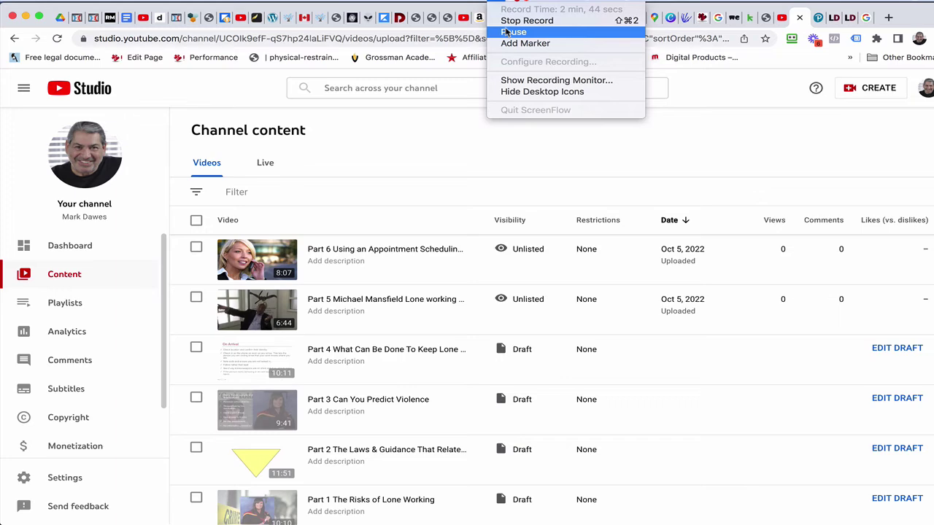
Check that all six parts show as Unlisted, then go to the channel's Playlists.
left_click(510, 31)
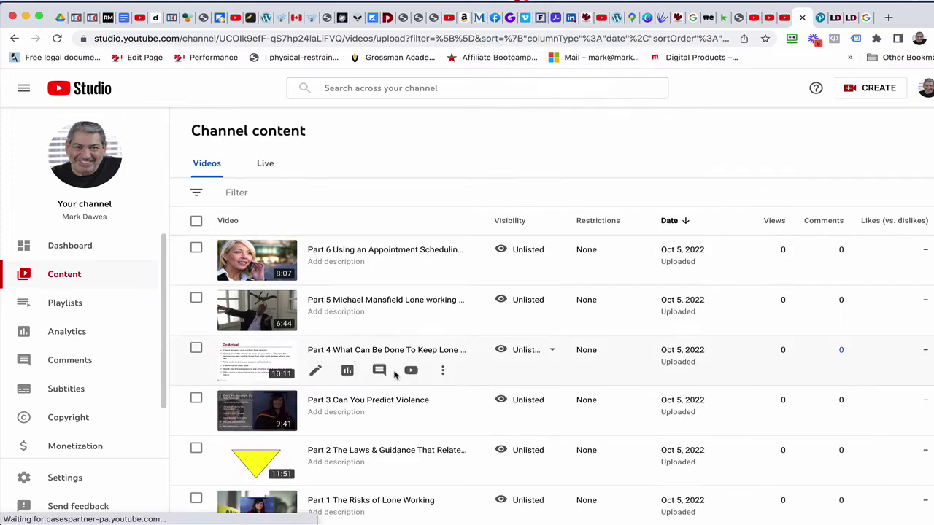
scroll(427, 461, "down", 2)
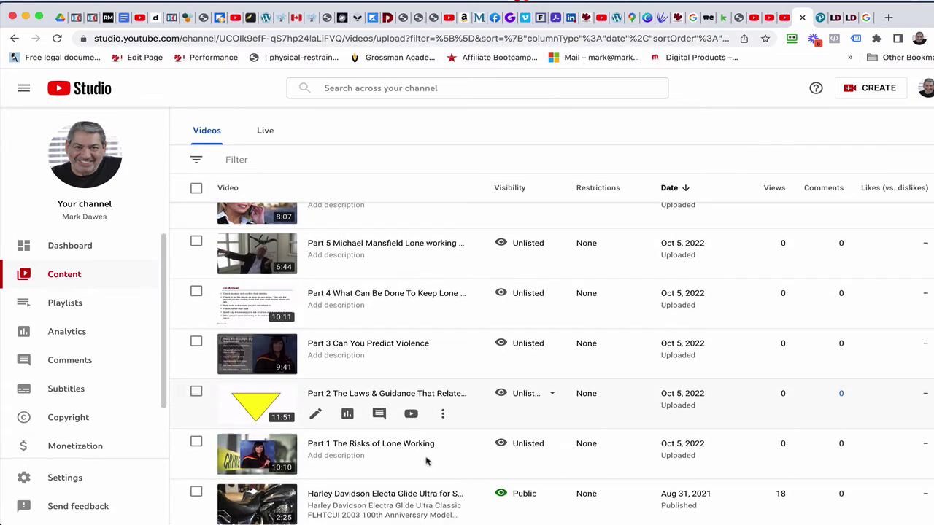
scroll(413, 272, "up", 2)
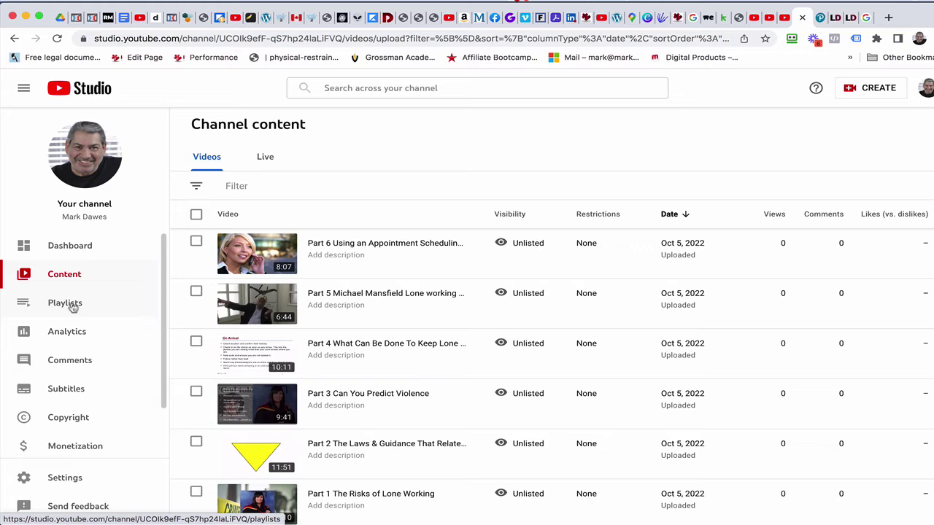
left_click(73, 305)
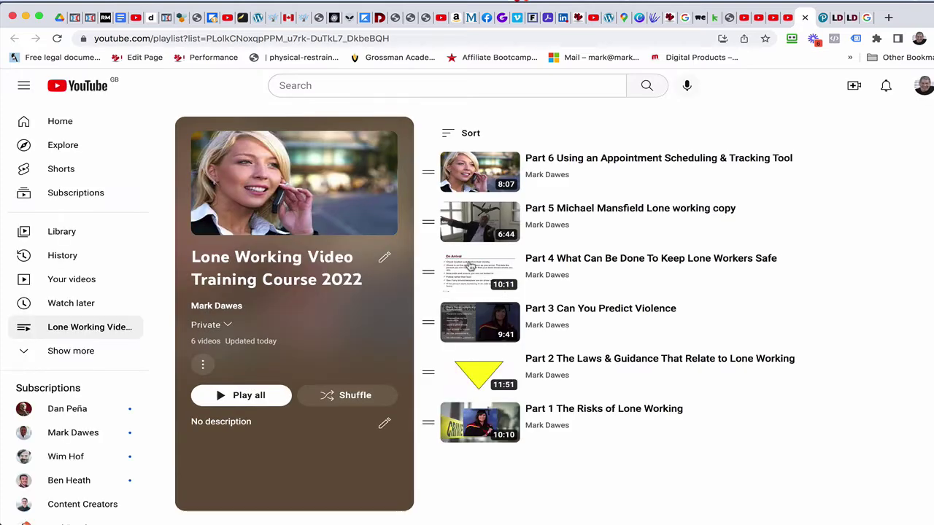
Reorder the playlist rows so Part 1 through Part 6 run top to bottom.
left_click_drag(428, 172, 437, 423)
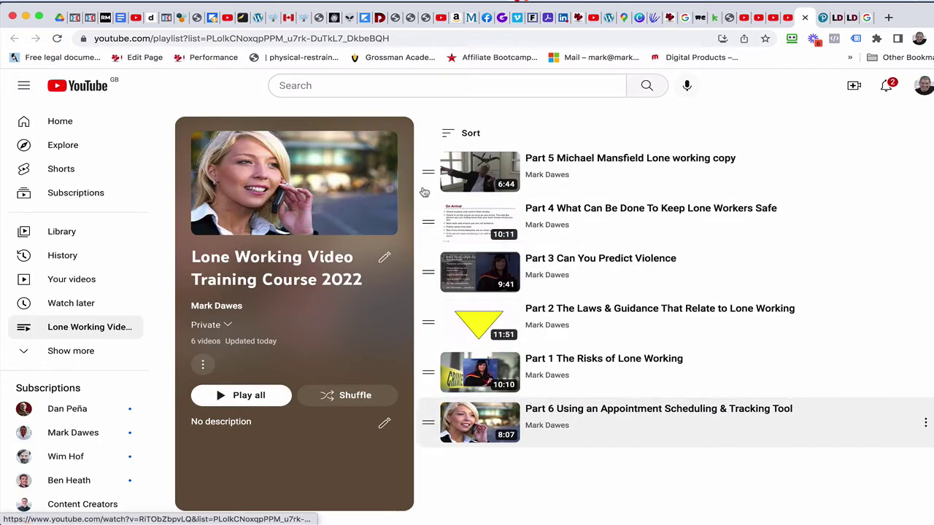
left_click_drag(426, 173, 428, 371)
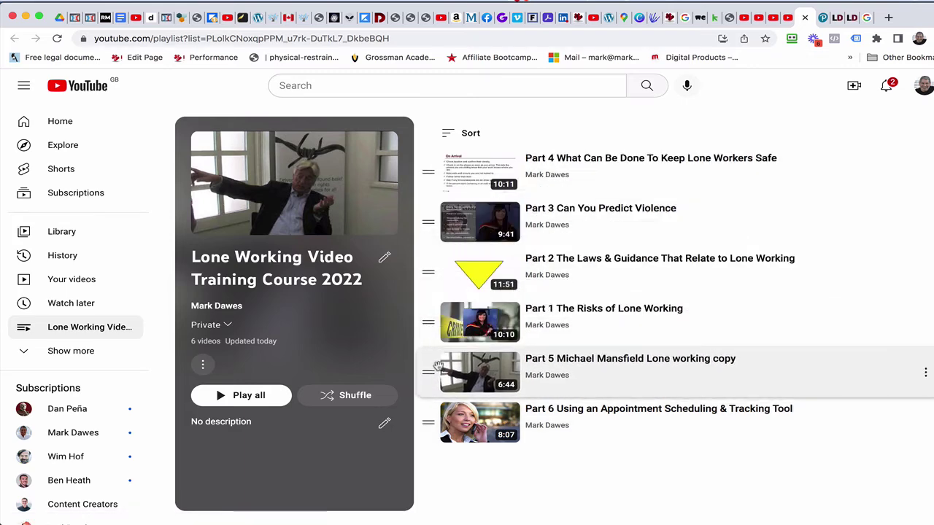
left_click_drag(431, 172, 430, 321)
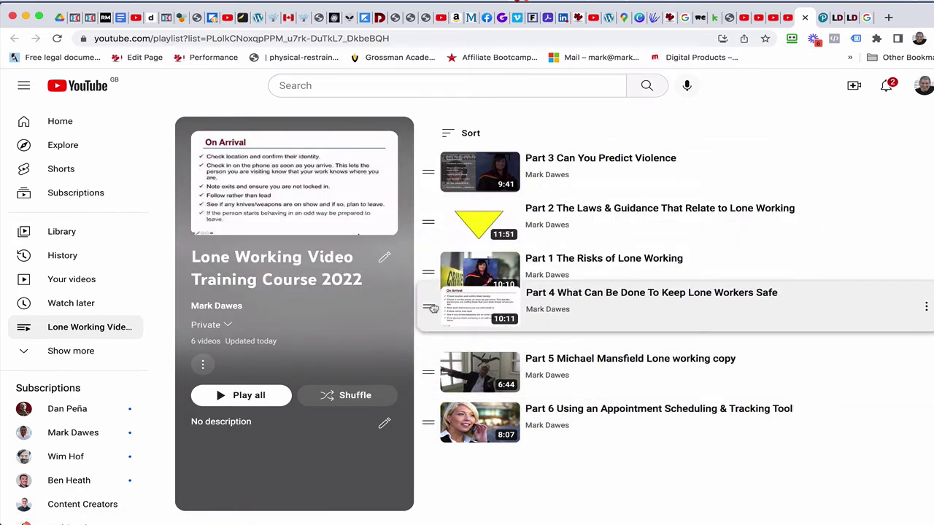
left_click_drag(428, 173, 427, 271)
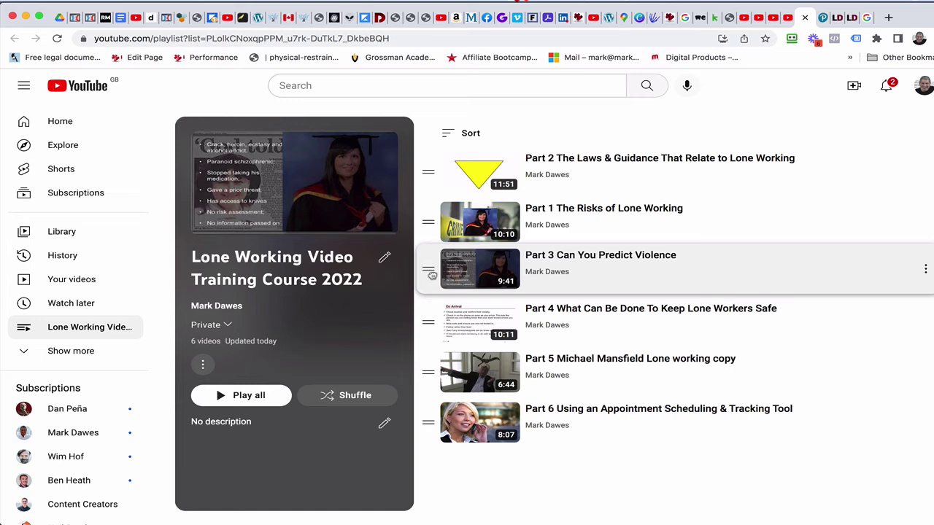
left_click_drag(426, 180, 426, 219)
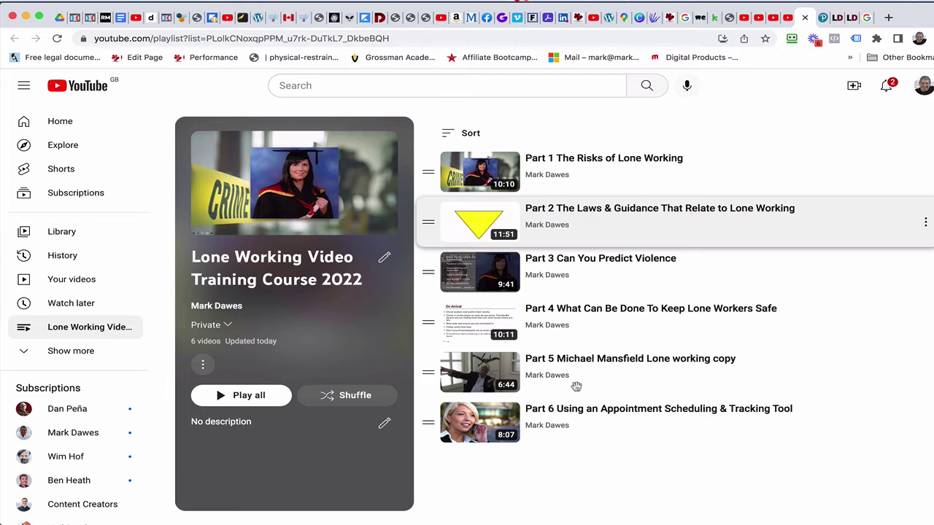
left_click_drag(373, 352, 373, 351)
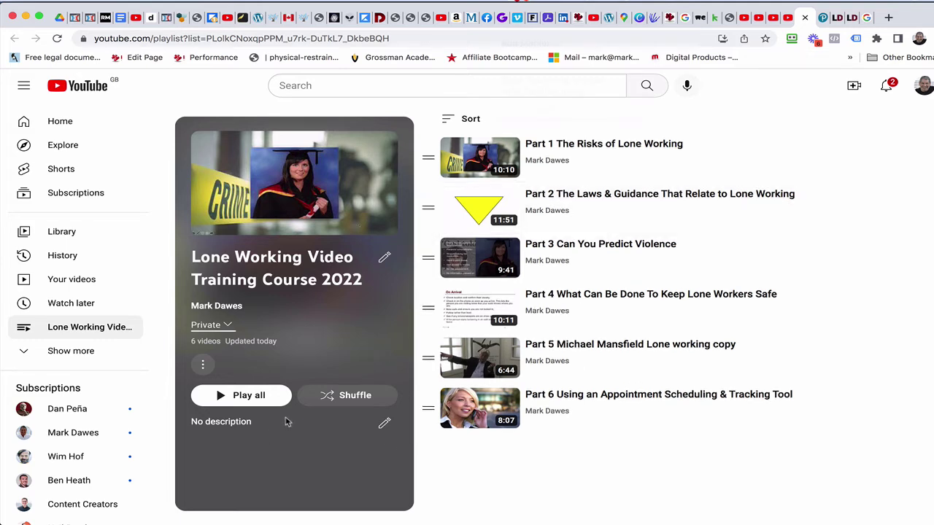
scroll(489, 195, "down", 1)
Make the playlist Unlisted and copy its share link.
left_click(230, 330)
left_click(233, 357)
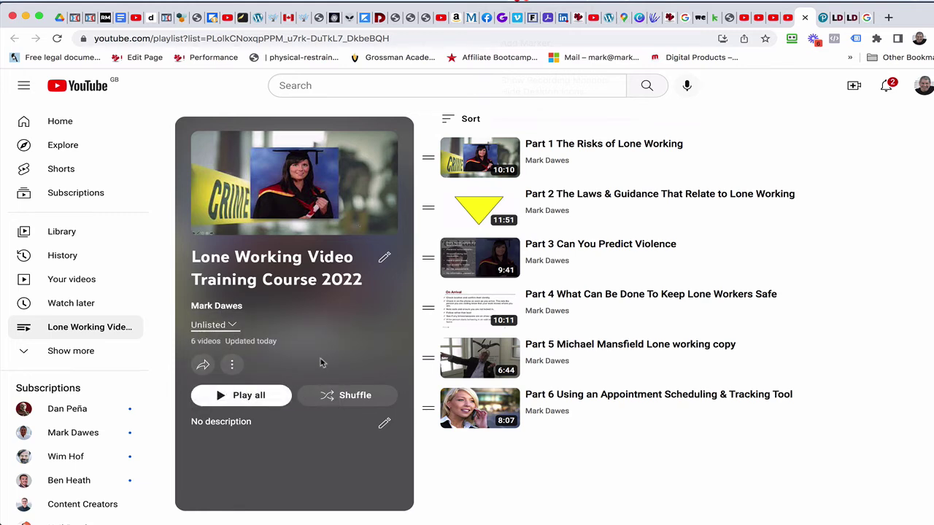
left_click(234, 326)
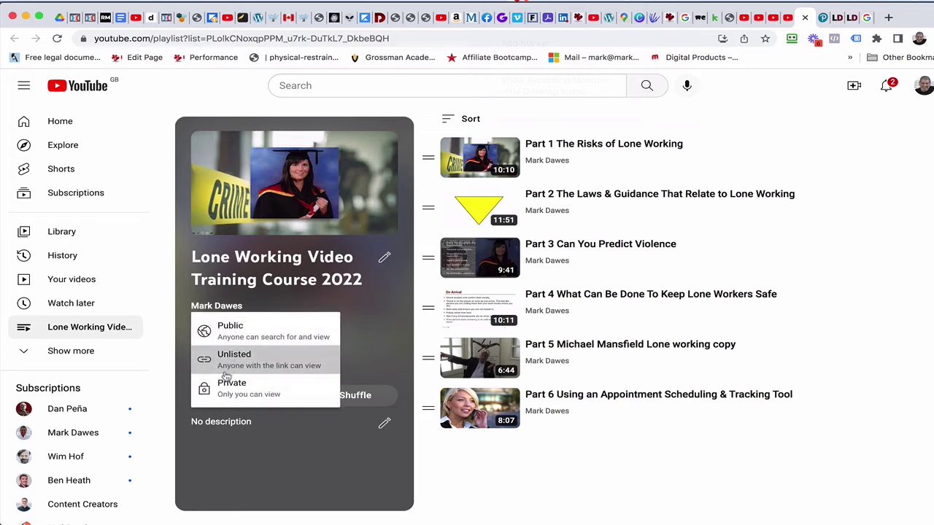
left_click(256, 364)
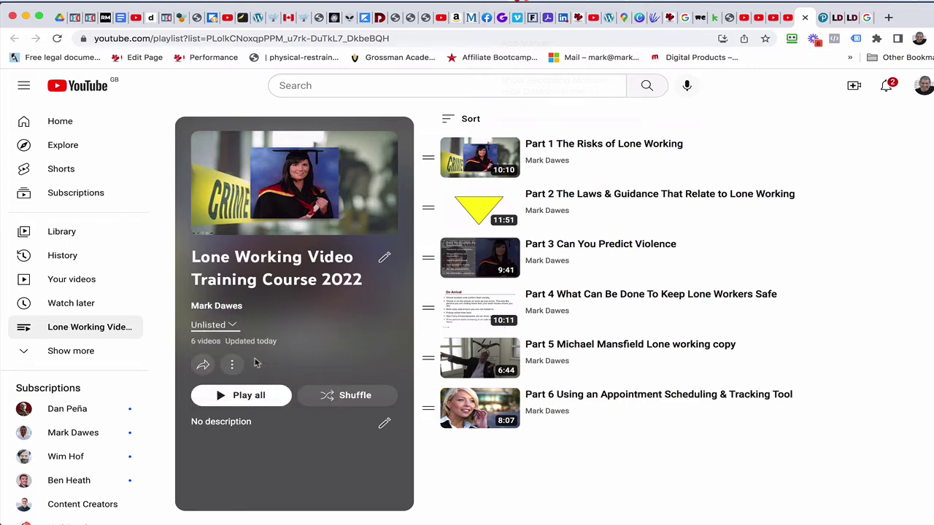
left_click(203, 365)
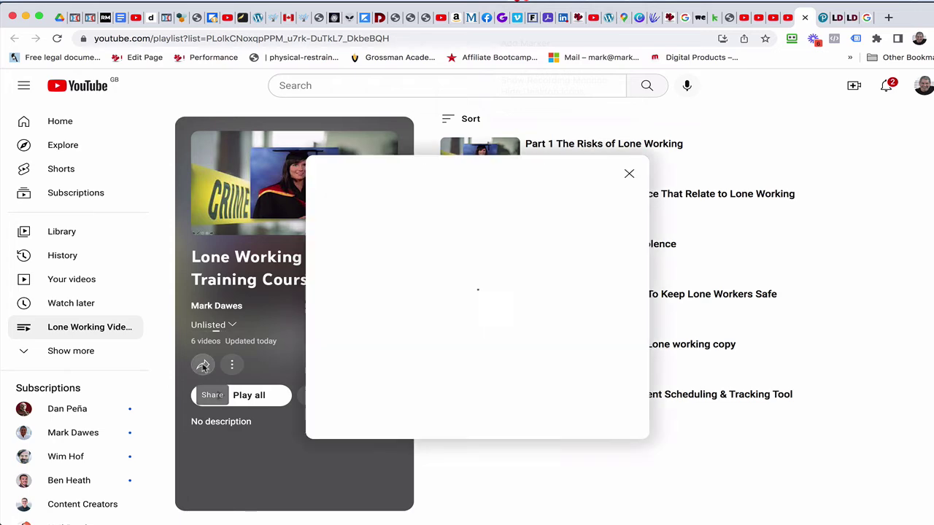
left_click(604, 343)
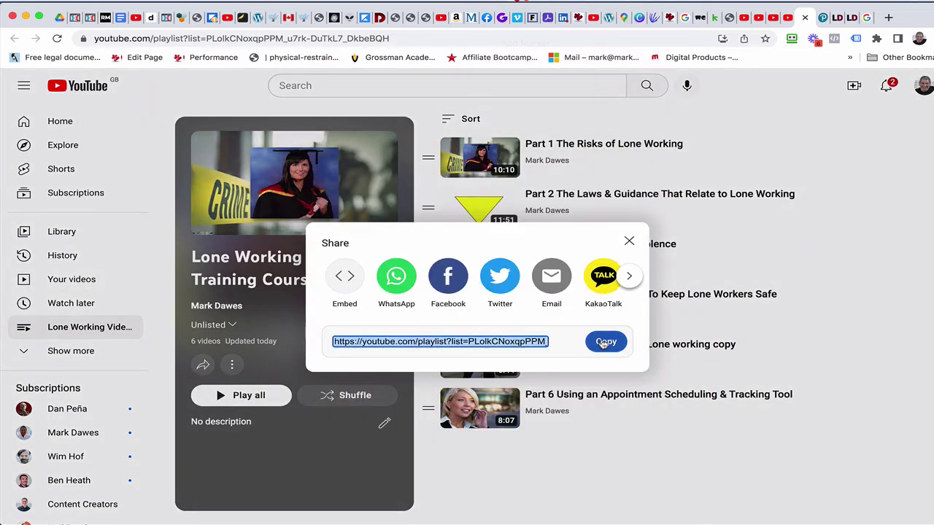
Paste the copied playlist link into a new Chrome incognito window.
left_click(98, 2)
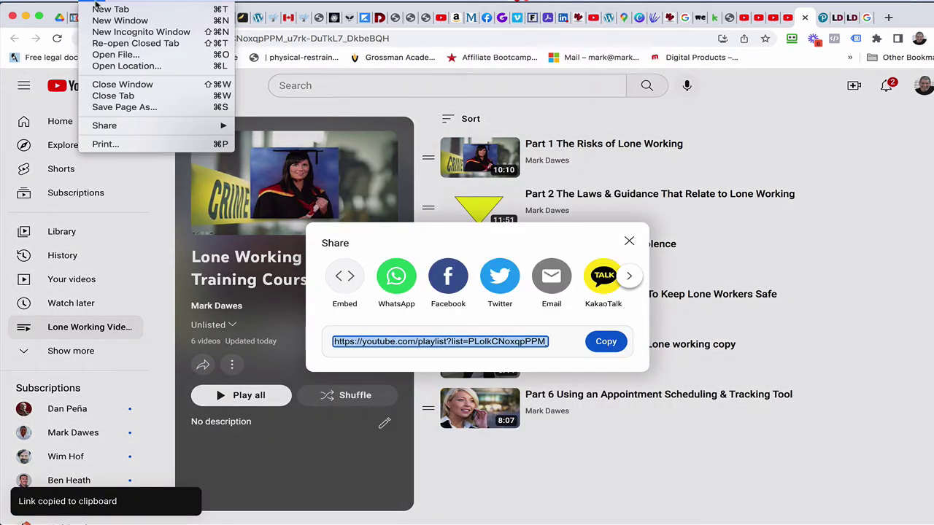
left_click(113, 32)
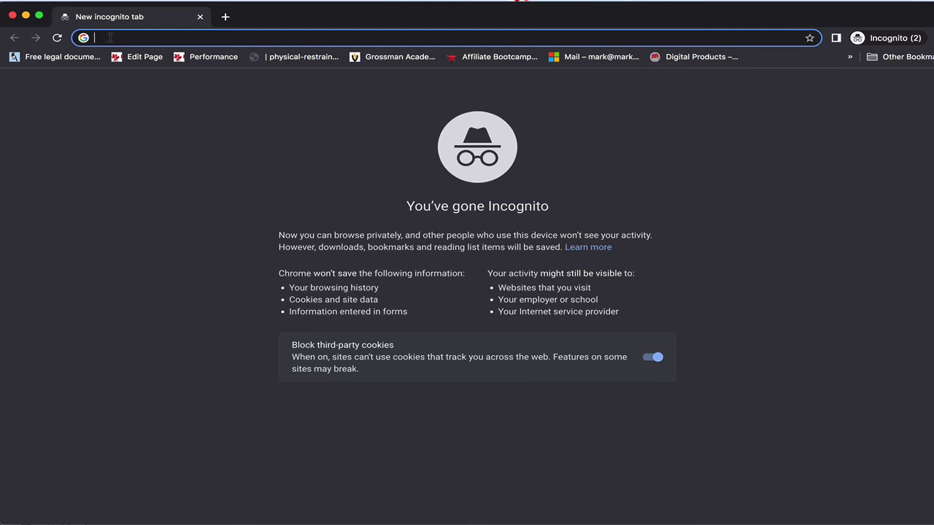
key("super+v")
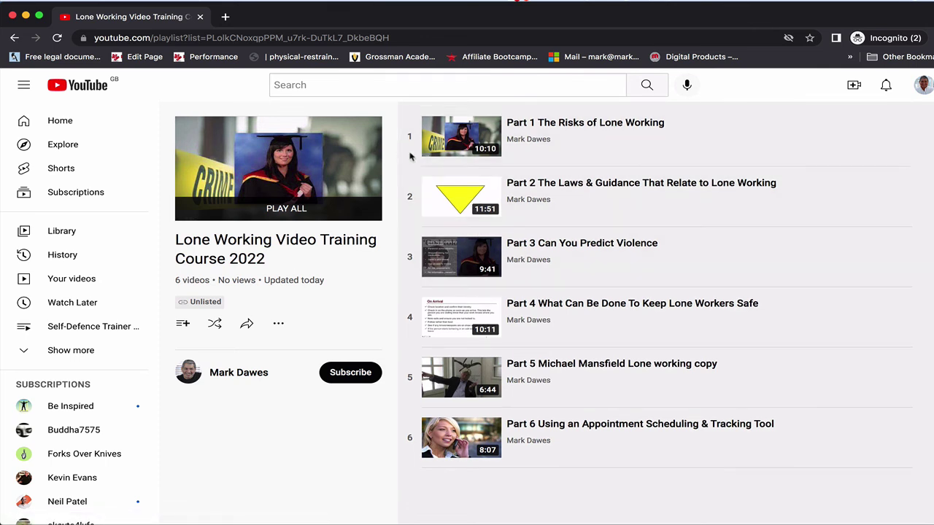
Sign out of YouTube and reload the unlisted 'Lone Working Video Training Course 2022' playlist link.
left_click(922, 85)
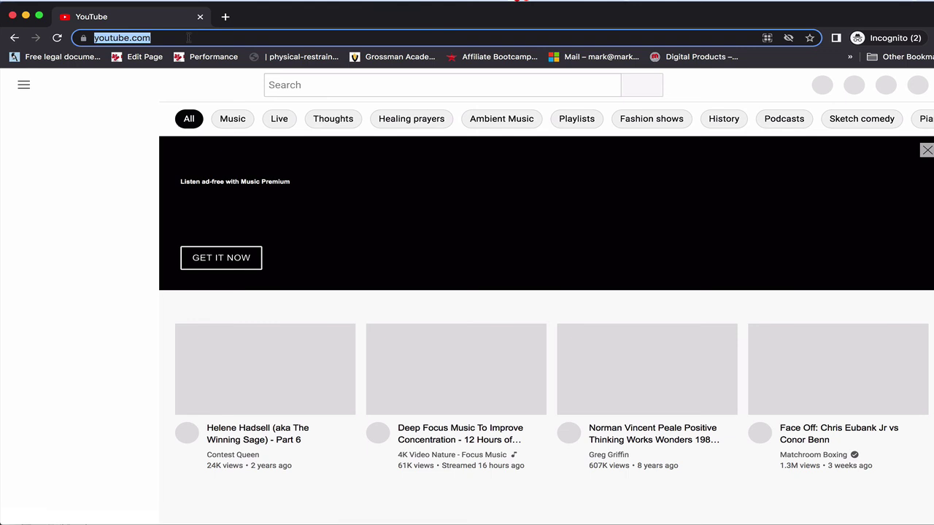
key("ctrl+v")
key("Return")
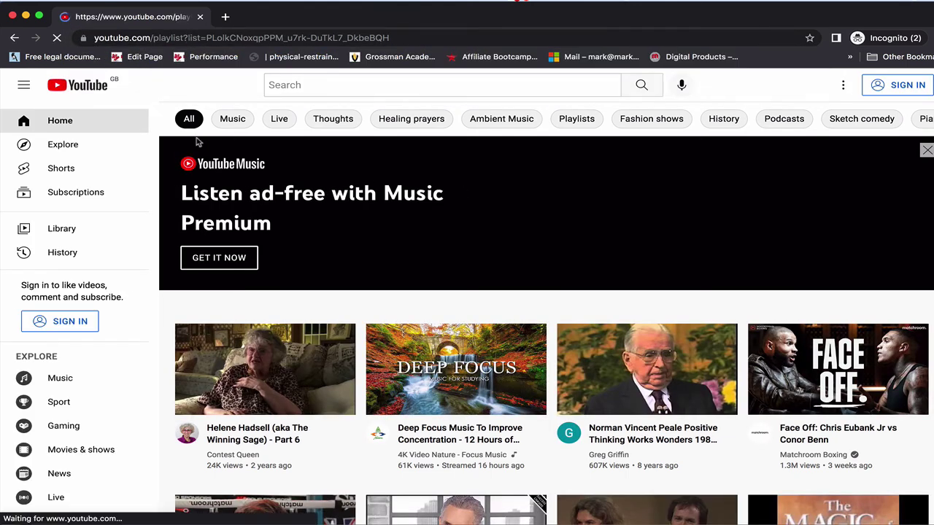